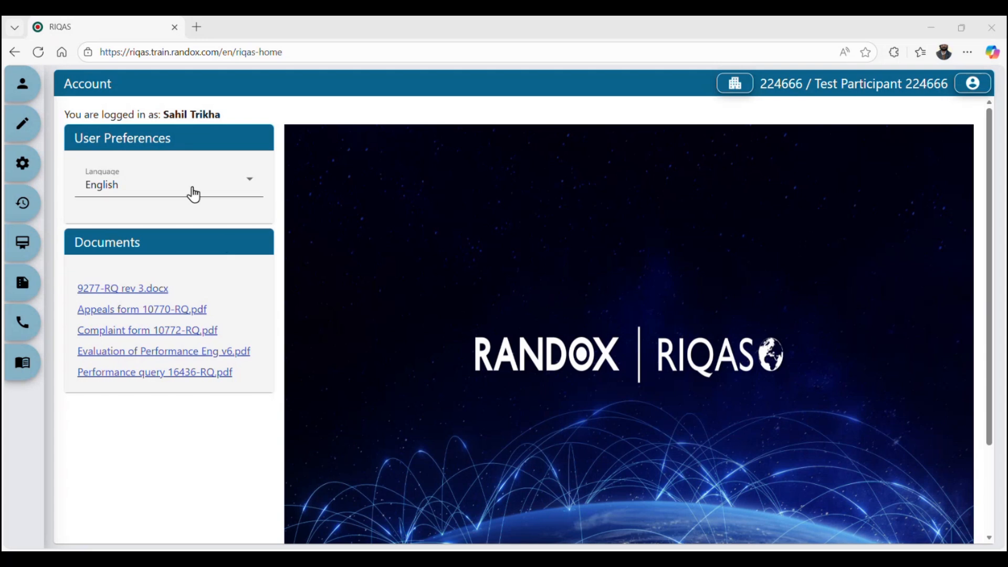
Open Result History and load the results for the CLINICAL CHEMISTRY programme, cycle 73, sample 8.
left_click(22, 130)
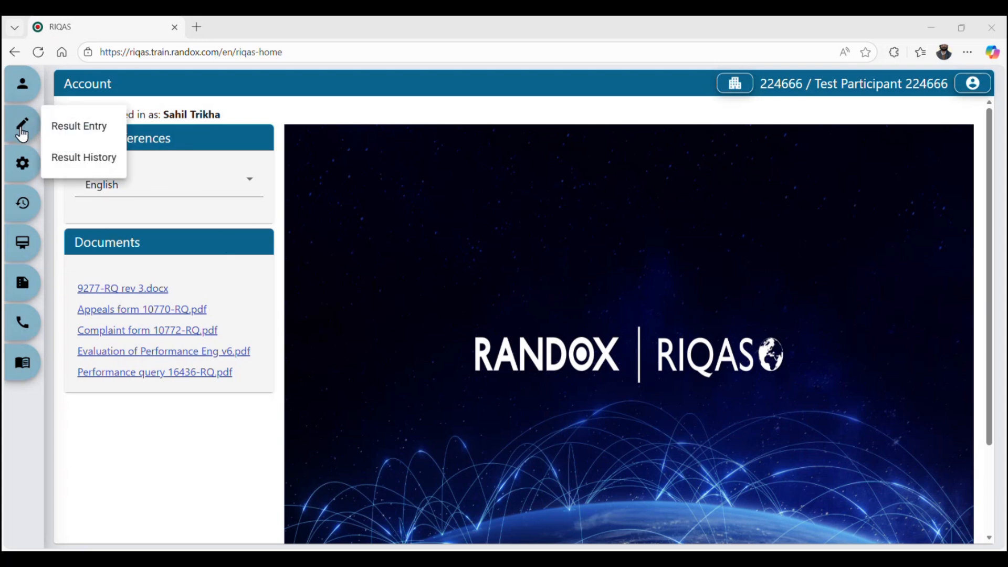
left_click(99, 166)
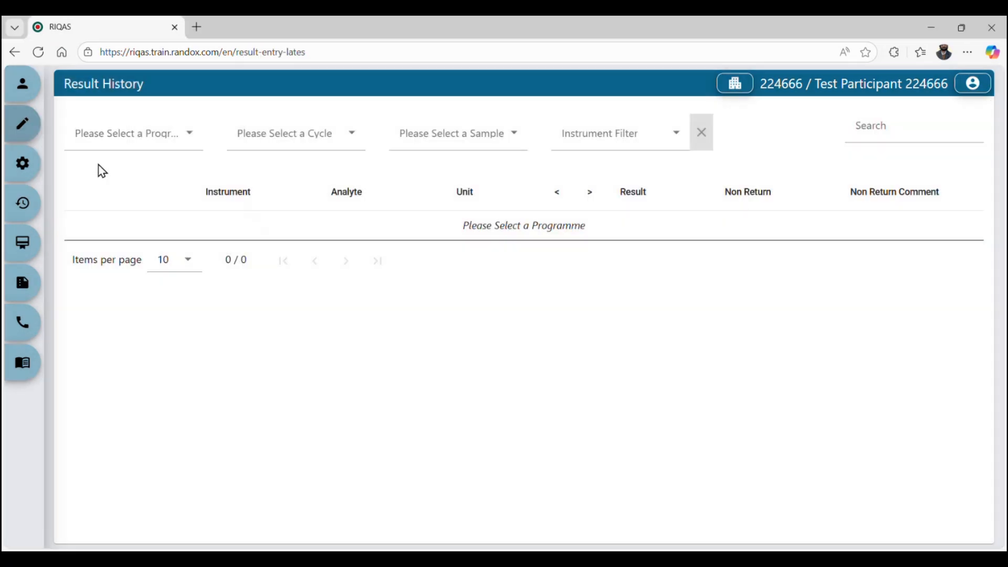
left_click(146, 153)
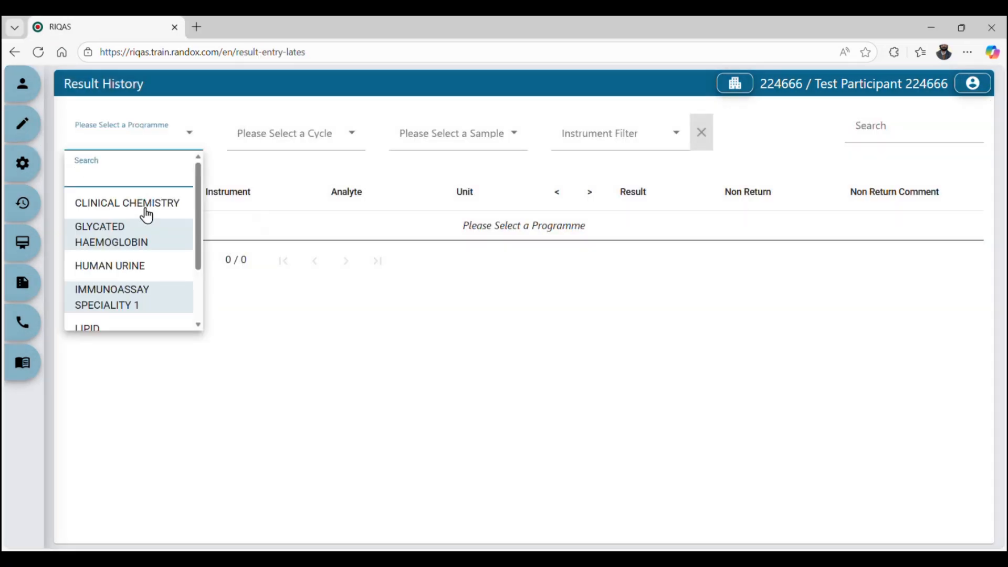
left_click(147, 216)
left_click(283, 150)
left_click(282, 206)
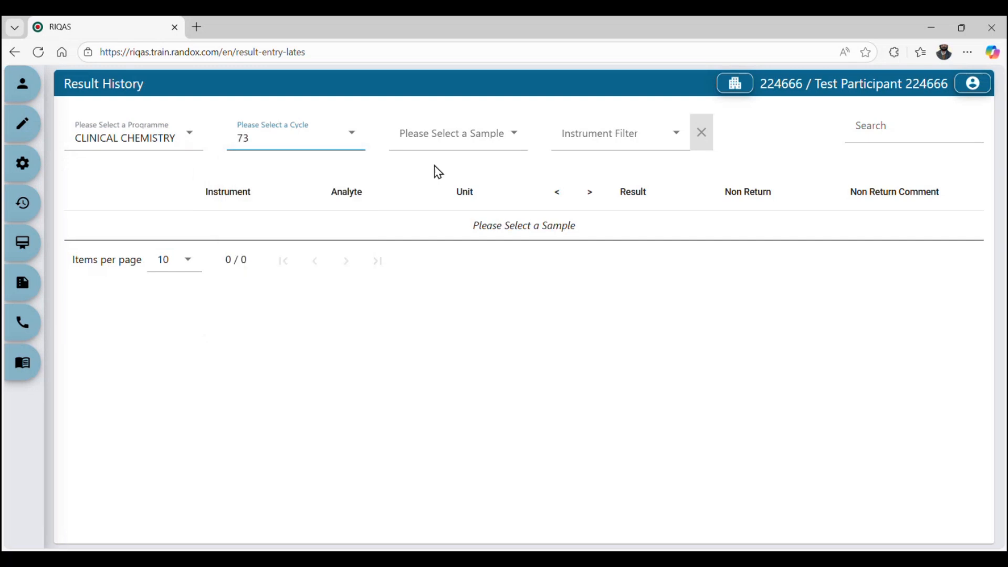
left_click(456, 149)
left_click(431, 268)
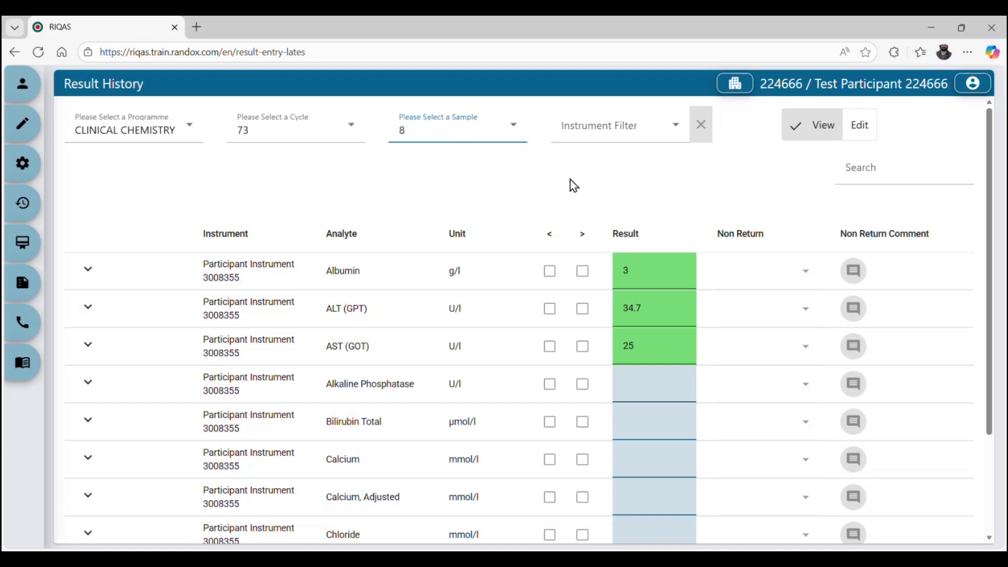
Switch the results to edit mode and correct the ALT (GPT) result to 3.47.
left_click(863, 135)
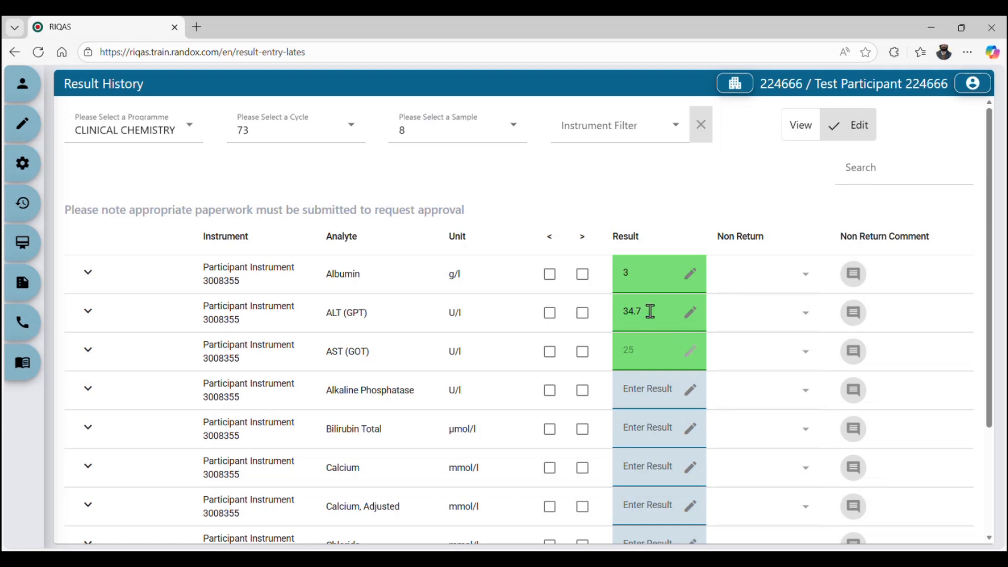
key("BackSpace")
key("BackSpace")
key("BackSpace")
type(".47")
key("BackSpace")
key("BackSpace")
key("BackSpace")
key("BackSpace")
type("3.47")
left_click(690, 184)
Save the corrected ALT (GPT) result and confirm the irreversible submission.
scroll(743, 353, "down", 2)
scroll(743, 360, "down", 1)
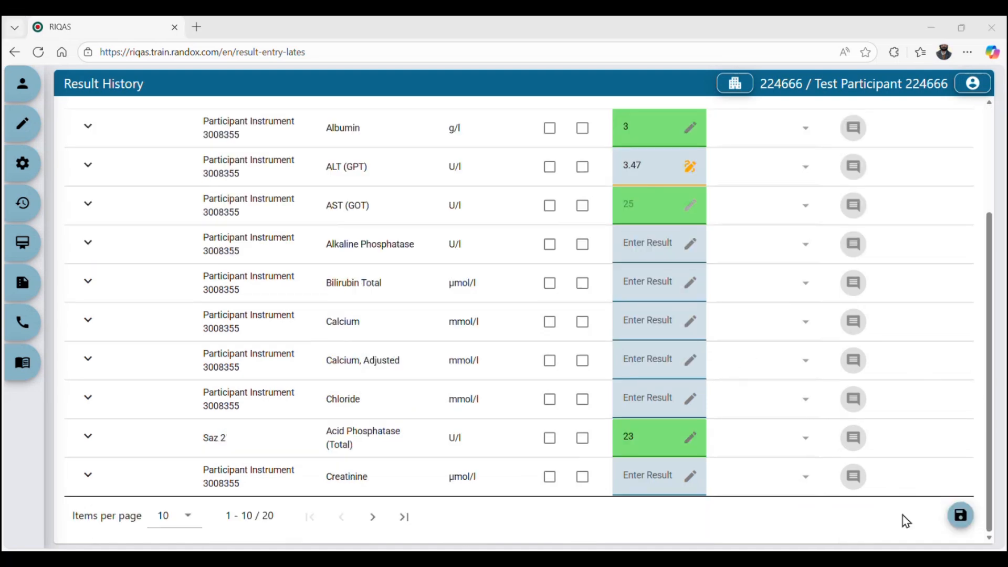
left_click(962, 519)
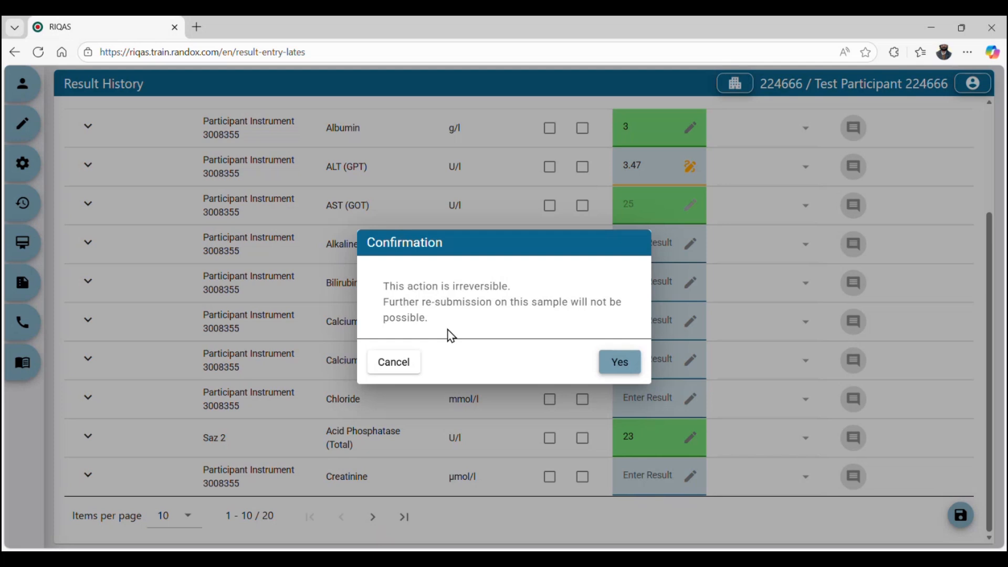
left_click(623, 365)
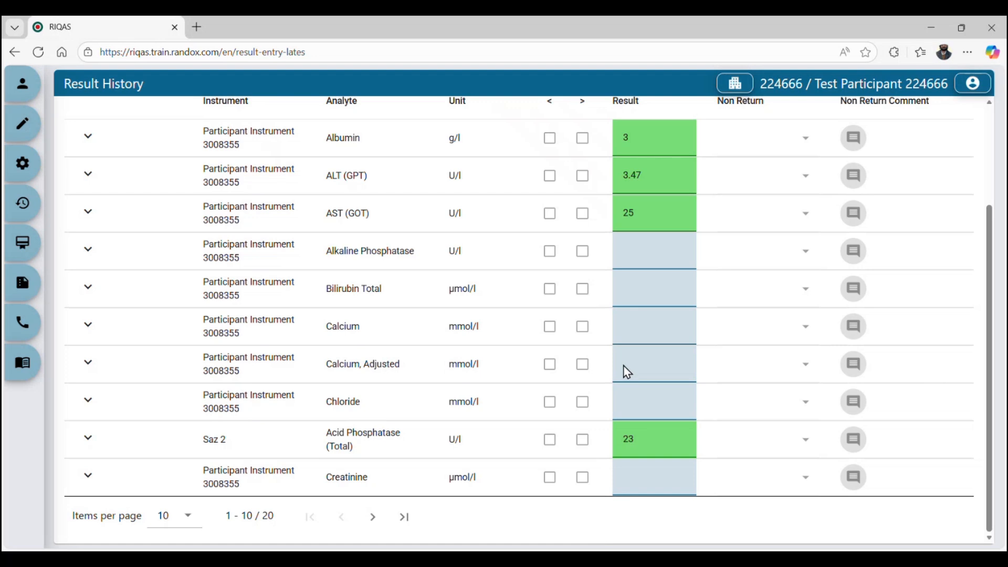
Review the result entry history and approval status of the ALT (GPT) correction, and collapse its details.
scroll(628, 372, "up", 3)
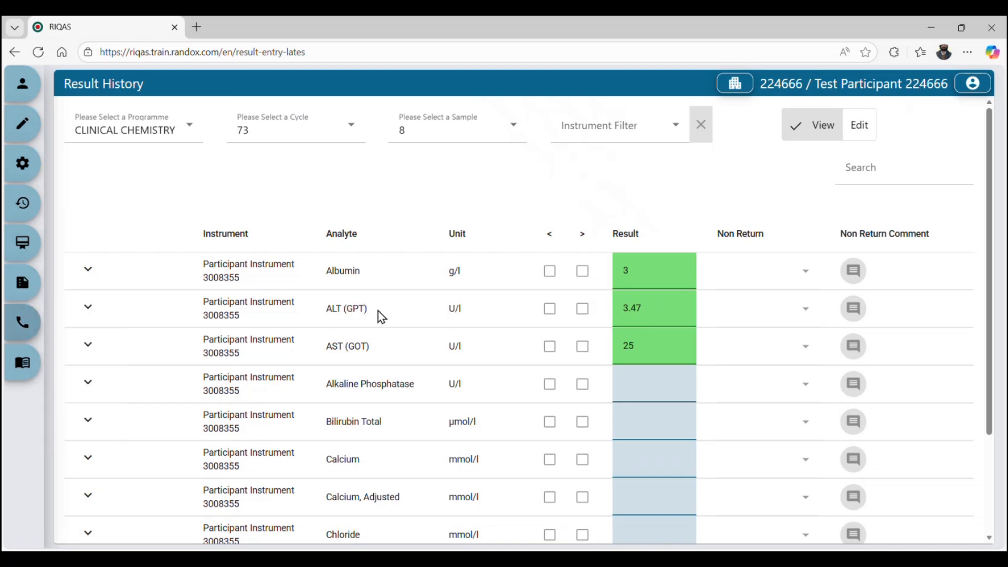
left_click(91, 310)
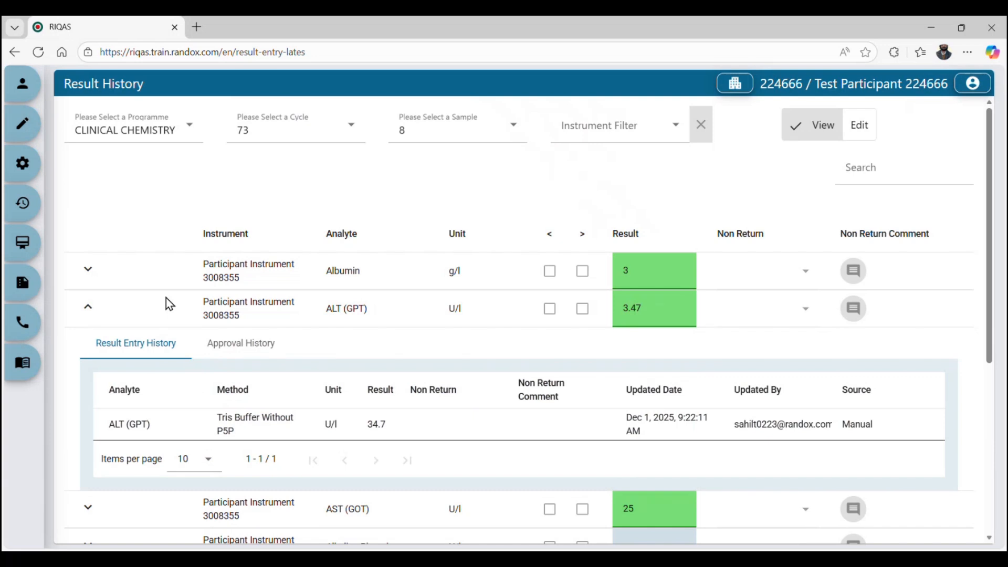
scroll(169, 304, "down", 3)
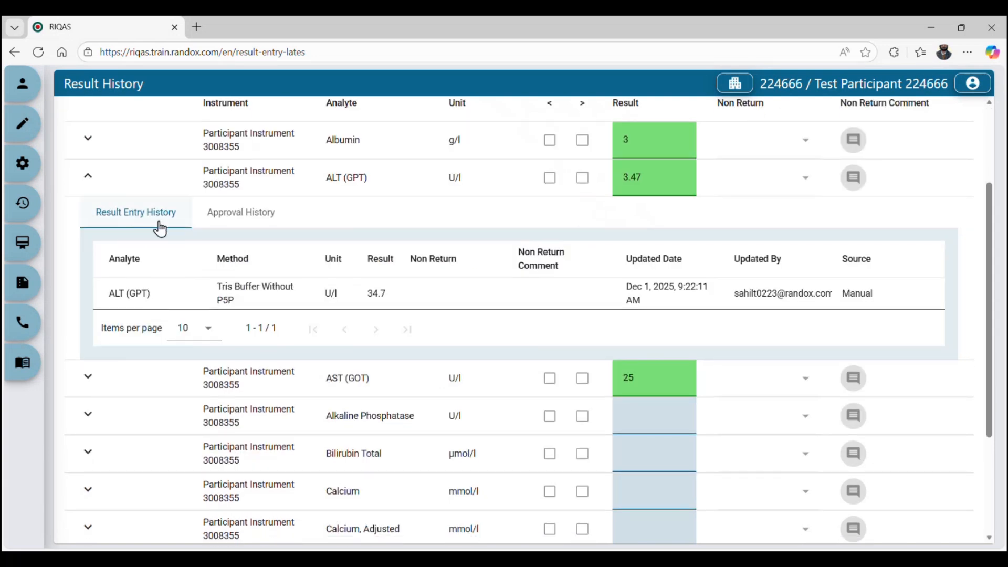
left_click(236, 222)
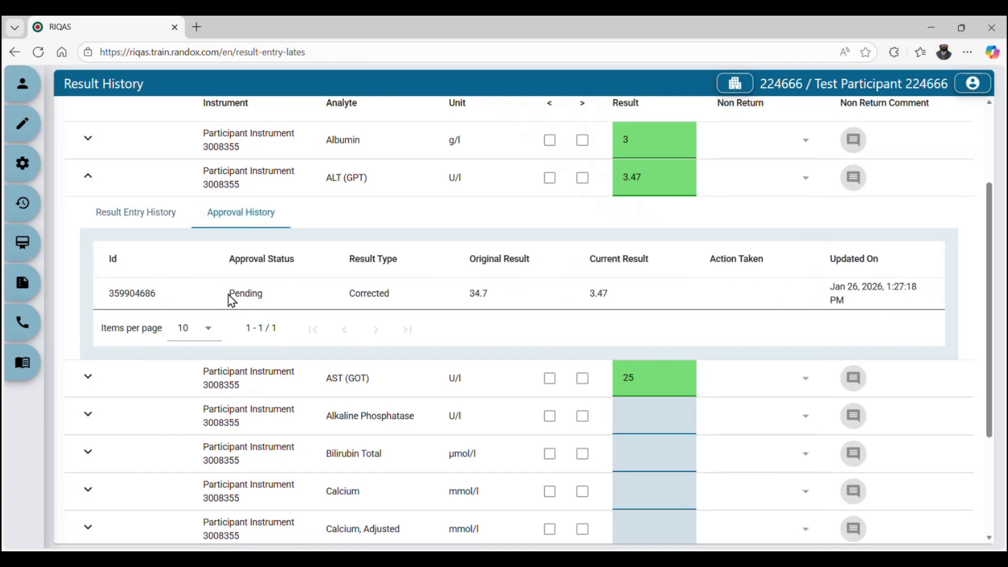
left_click_drag(231, 301, 266, 300)
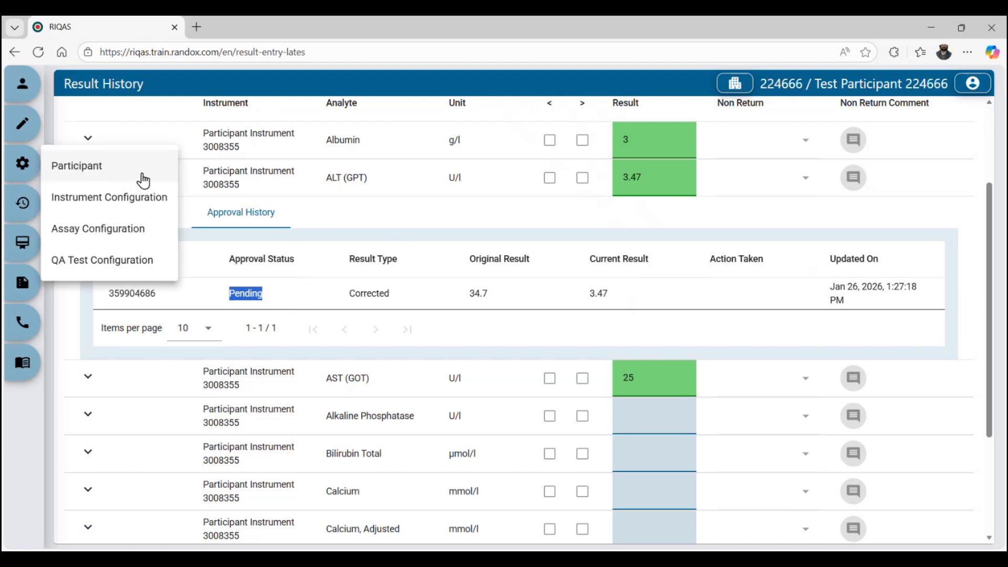
left_click(88, 179)
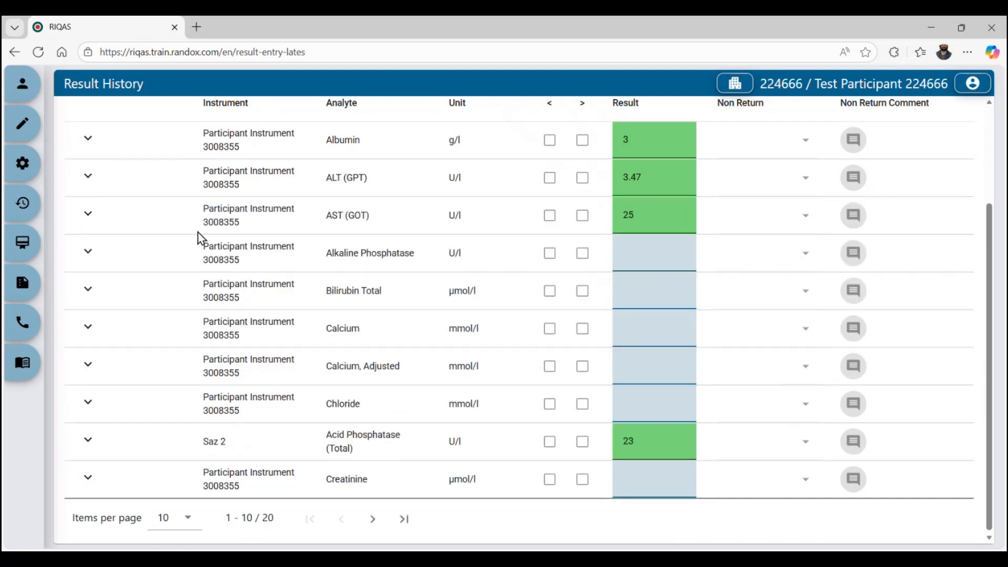
In edit mode, enter 12.5 as the missing Alkaline Phosphatase result, save it and confirm the submission.
scroll(292, 263, "up", 3)
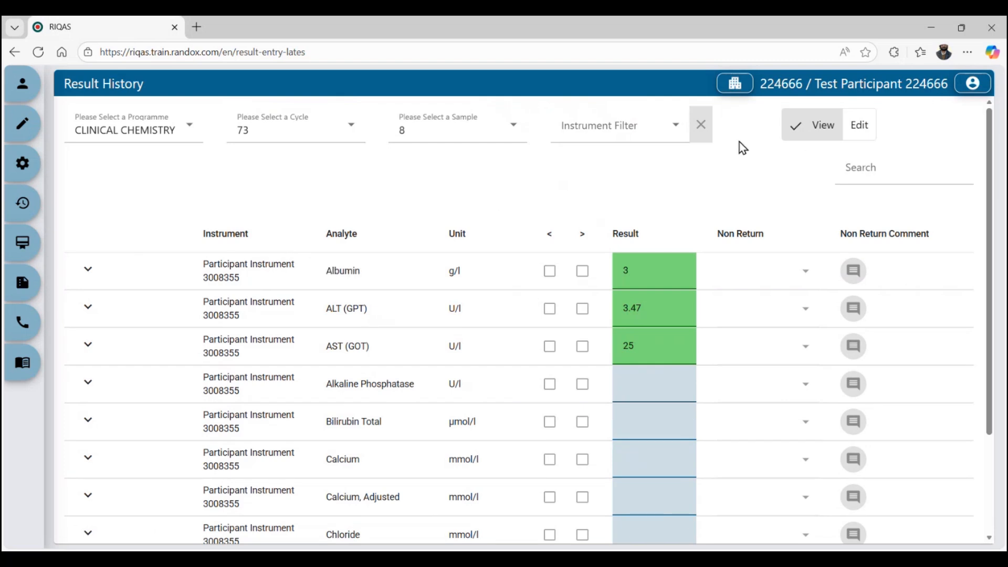
left_click(859, 140)
scroll(753, 304, "down", 3)
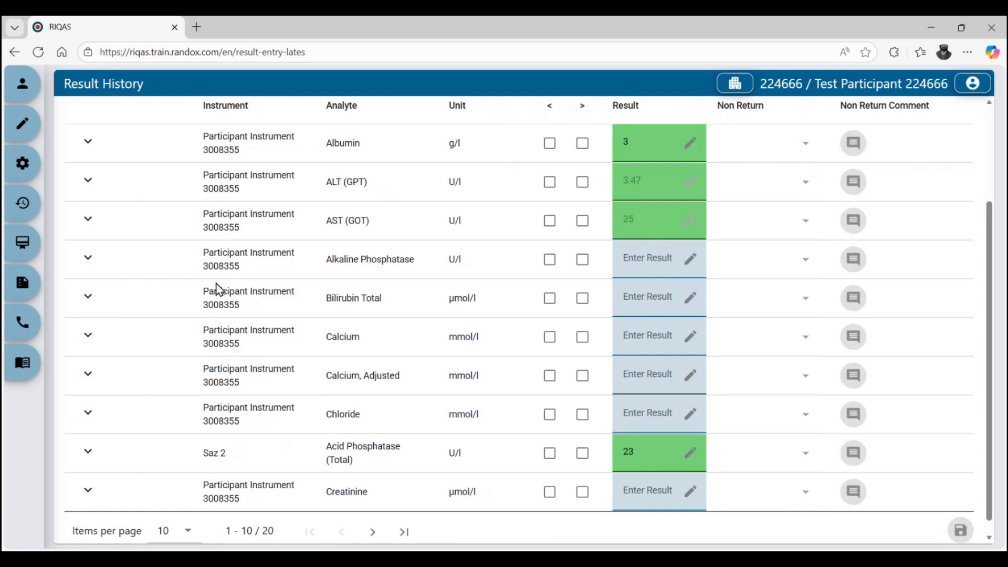
mouse_move(211, 268)
left_click(653, 263)
type("12.5")
left_click(754, 527)
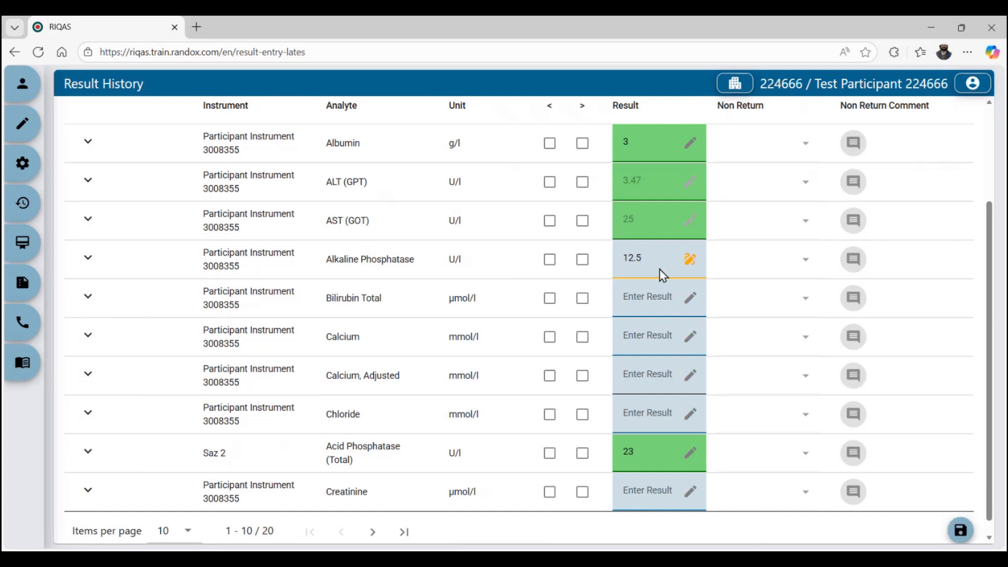
left_click(961, 532)
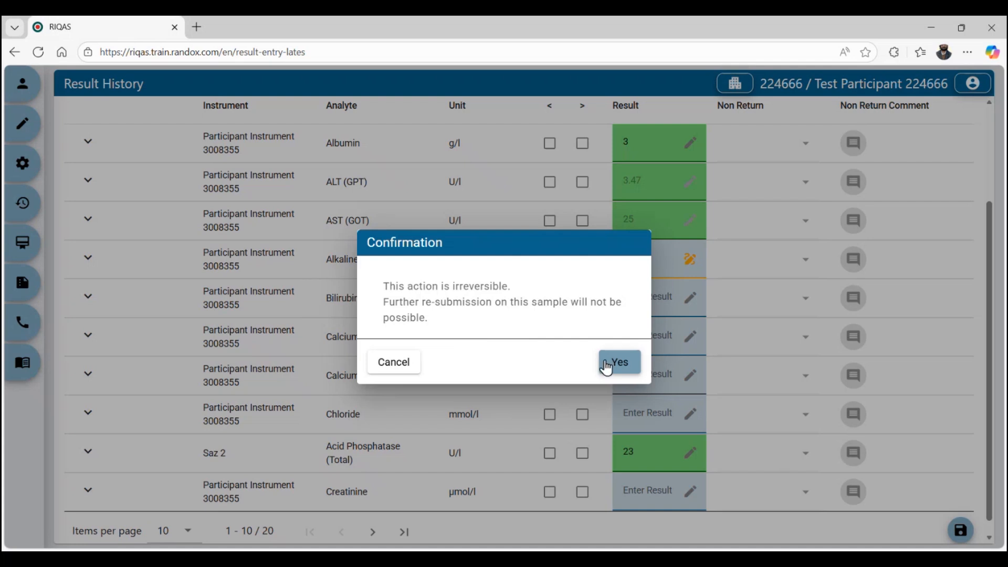
left_click(623, 367)
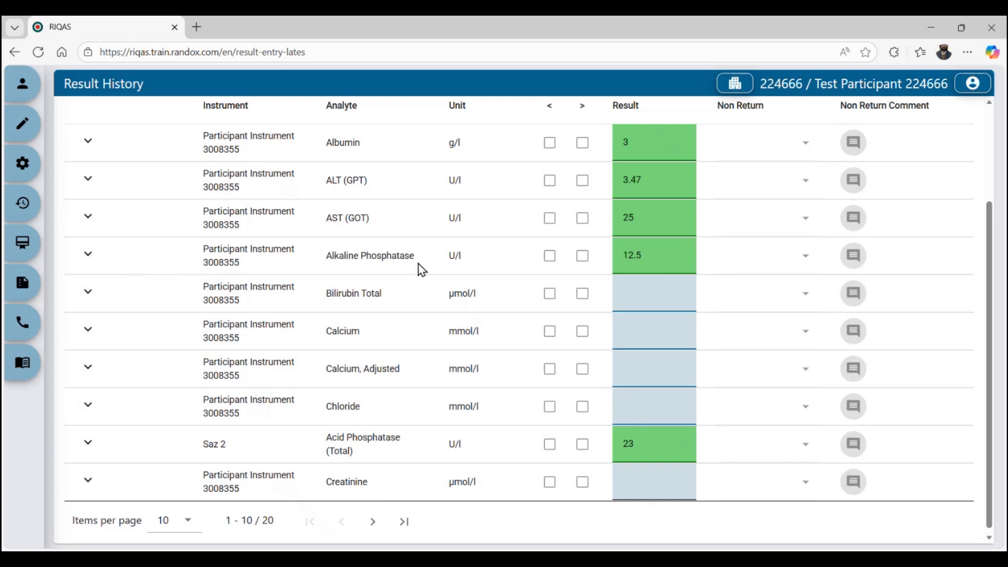
Expand the Alkaline Phosphatase row and view its approval history.
left_click(87, 256)
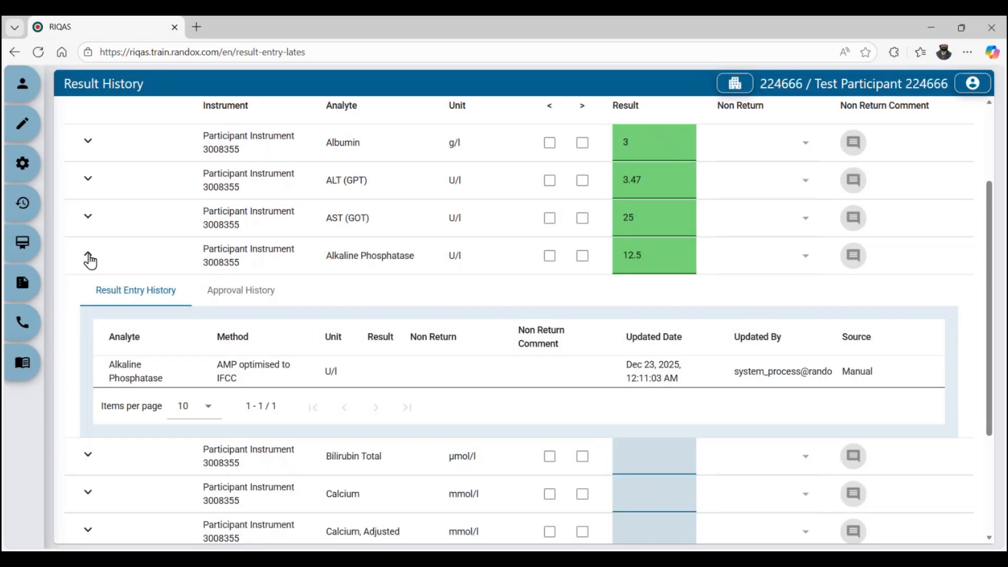
left_click(242, 302)
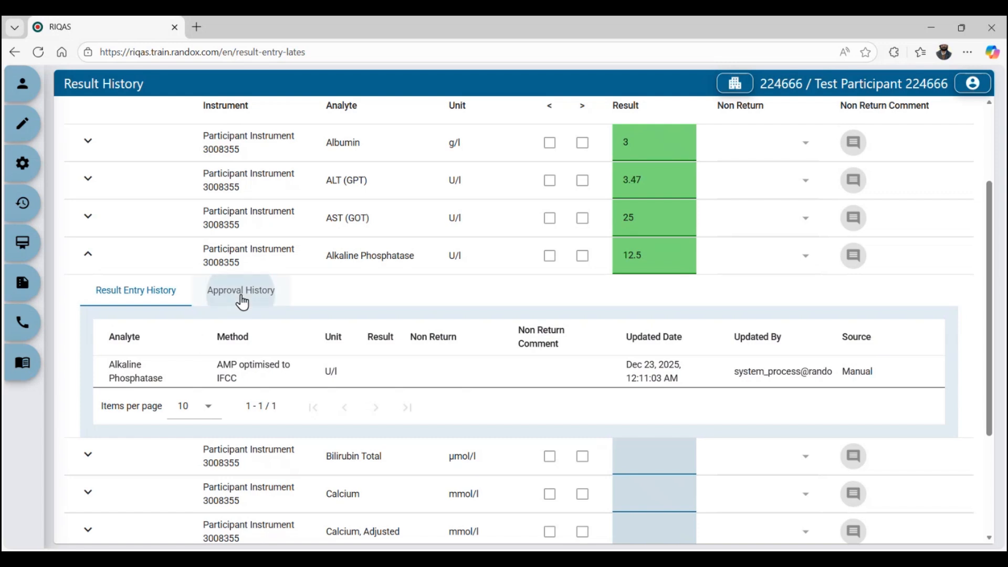